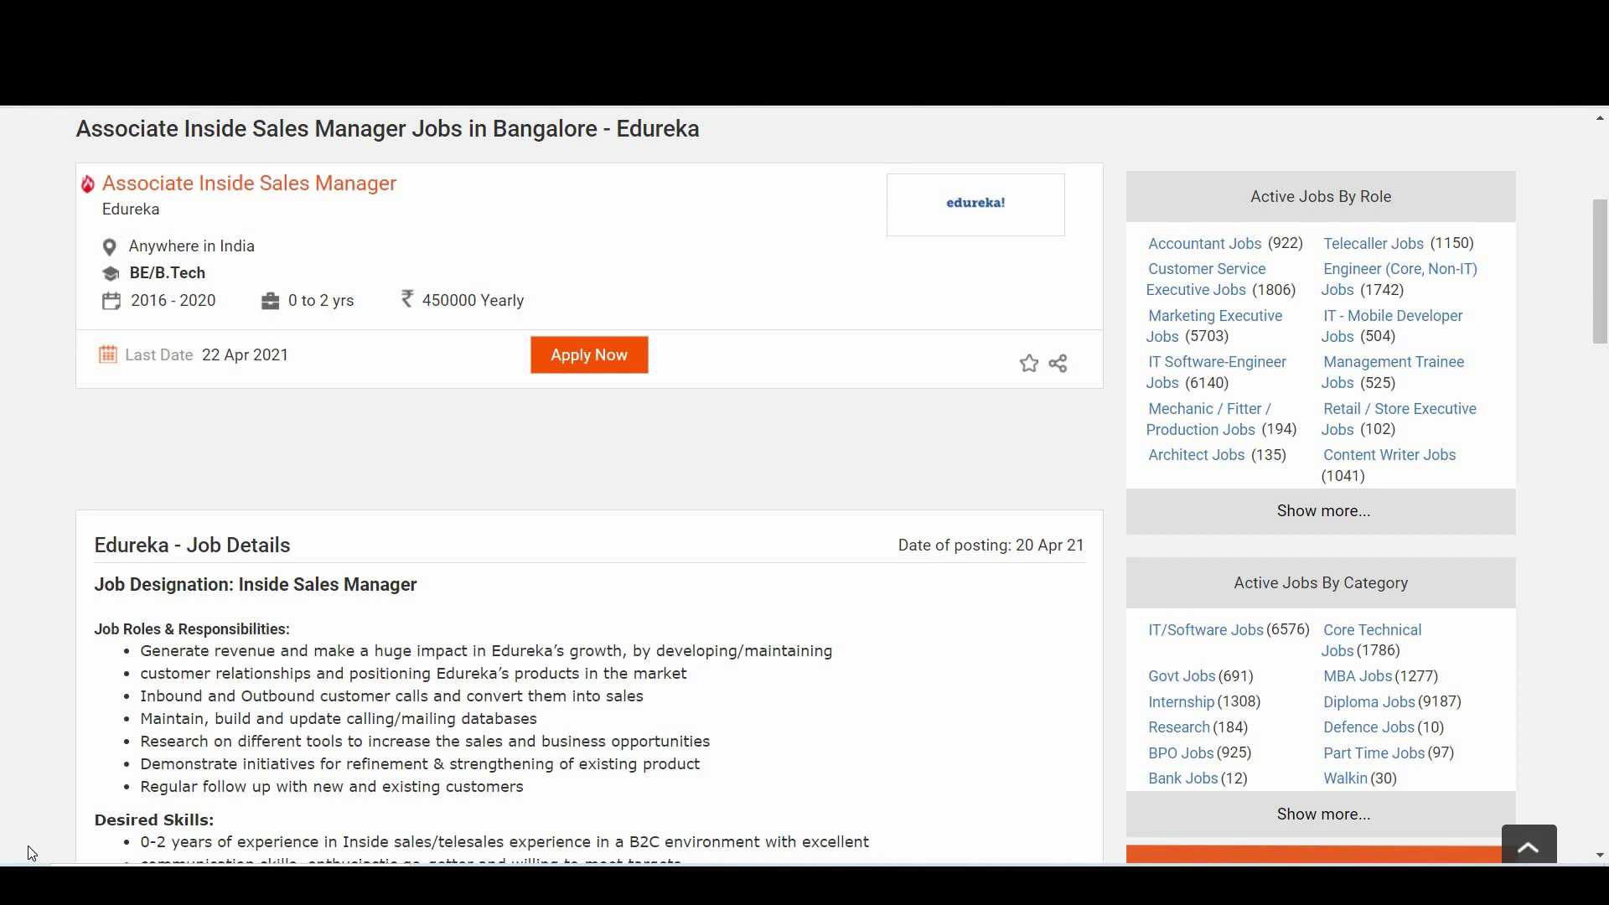
{"action": "scroll", "coordinate": [28, 847], "scroll_direction": "down", "scroll_amount": 3}
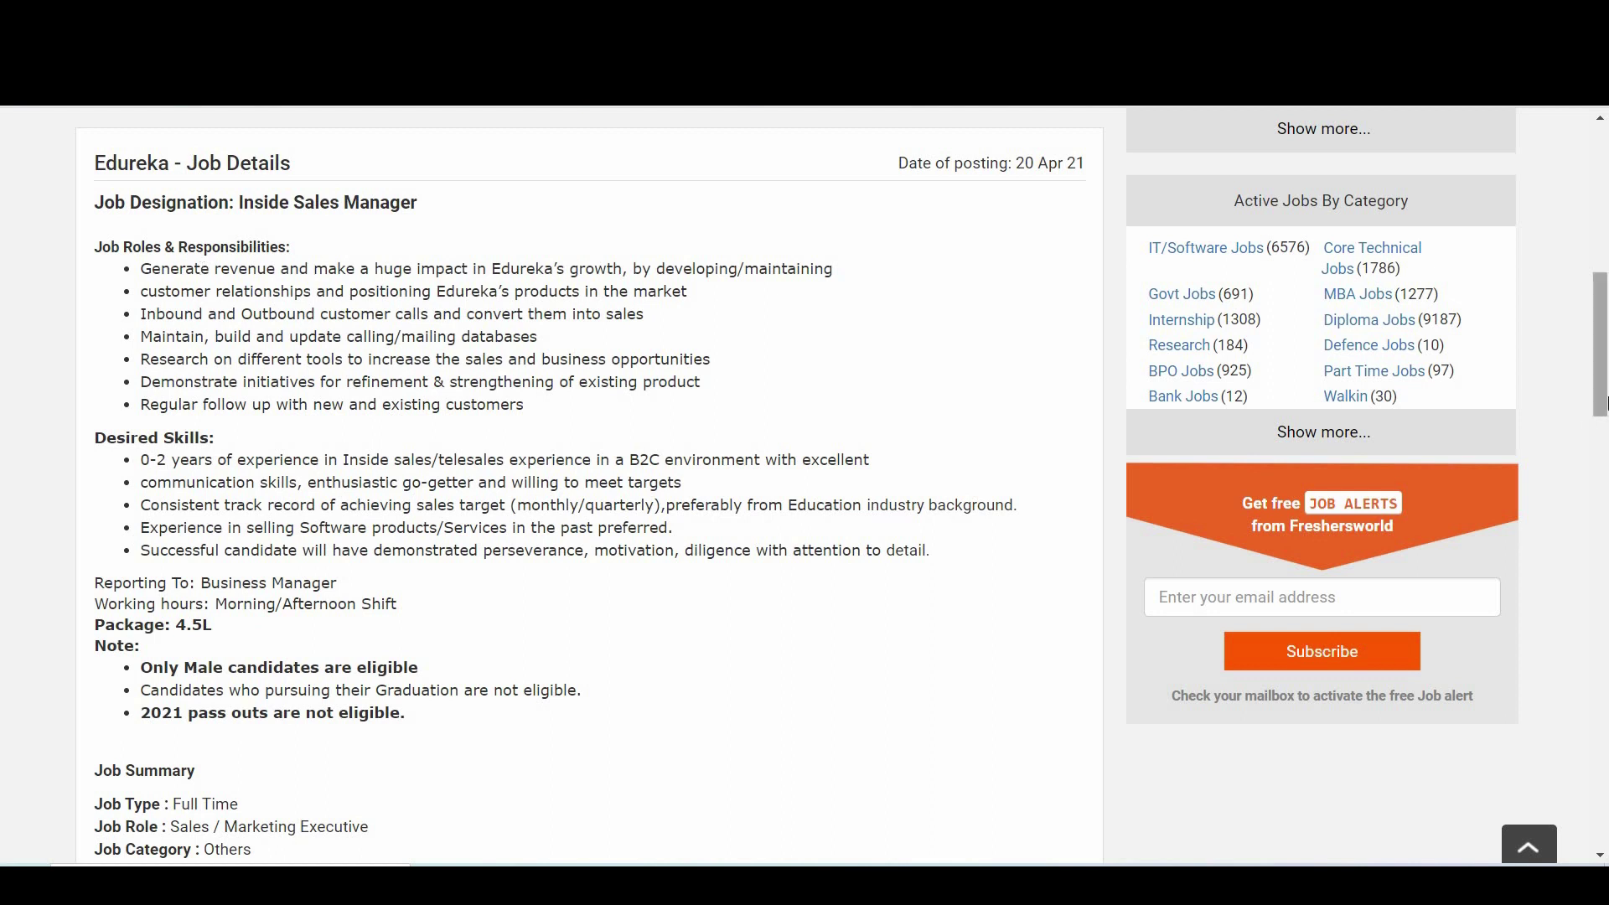
{"action": "left_click_drag", "start_coordinate": [1601, 372], "coordinate": [1599, 254]}
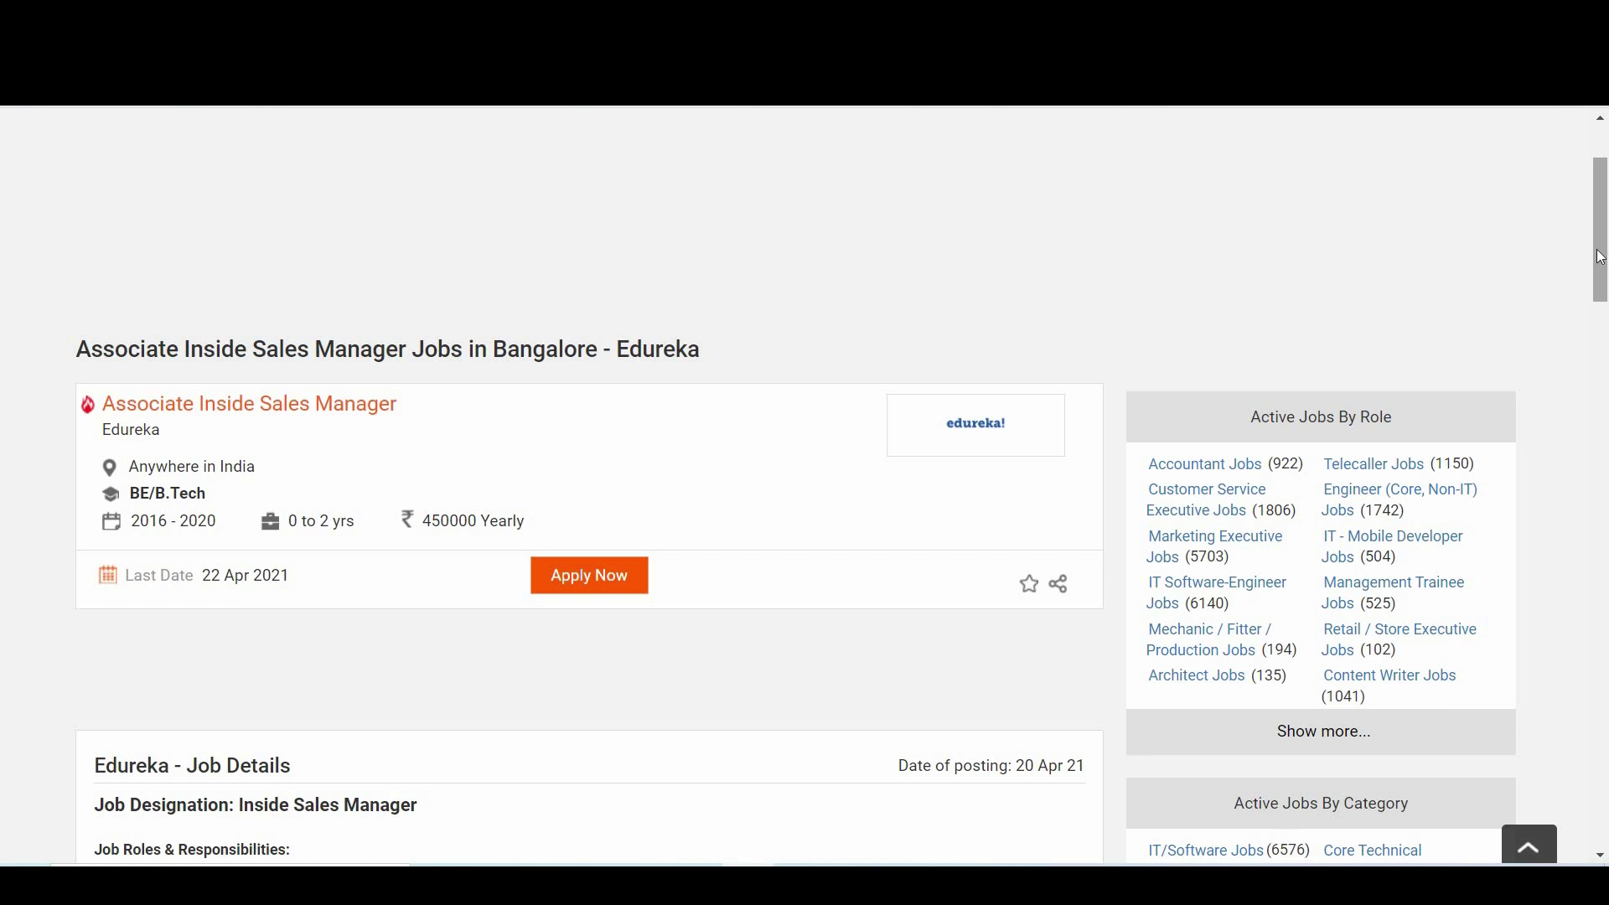
{"action": "left_click_drag", "start_coordinate": [1599, 255], "coordinate": [1599, 365]}
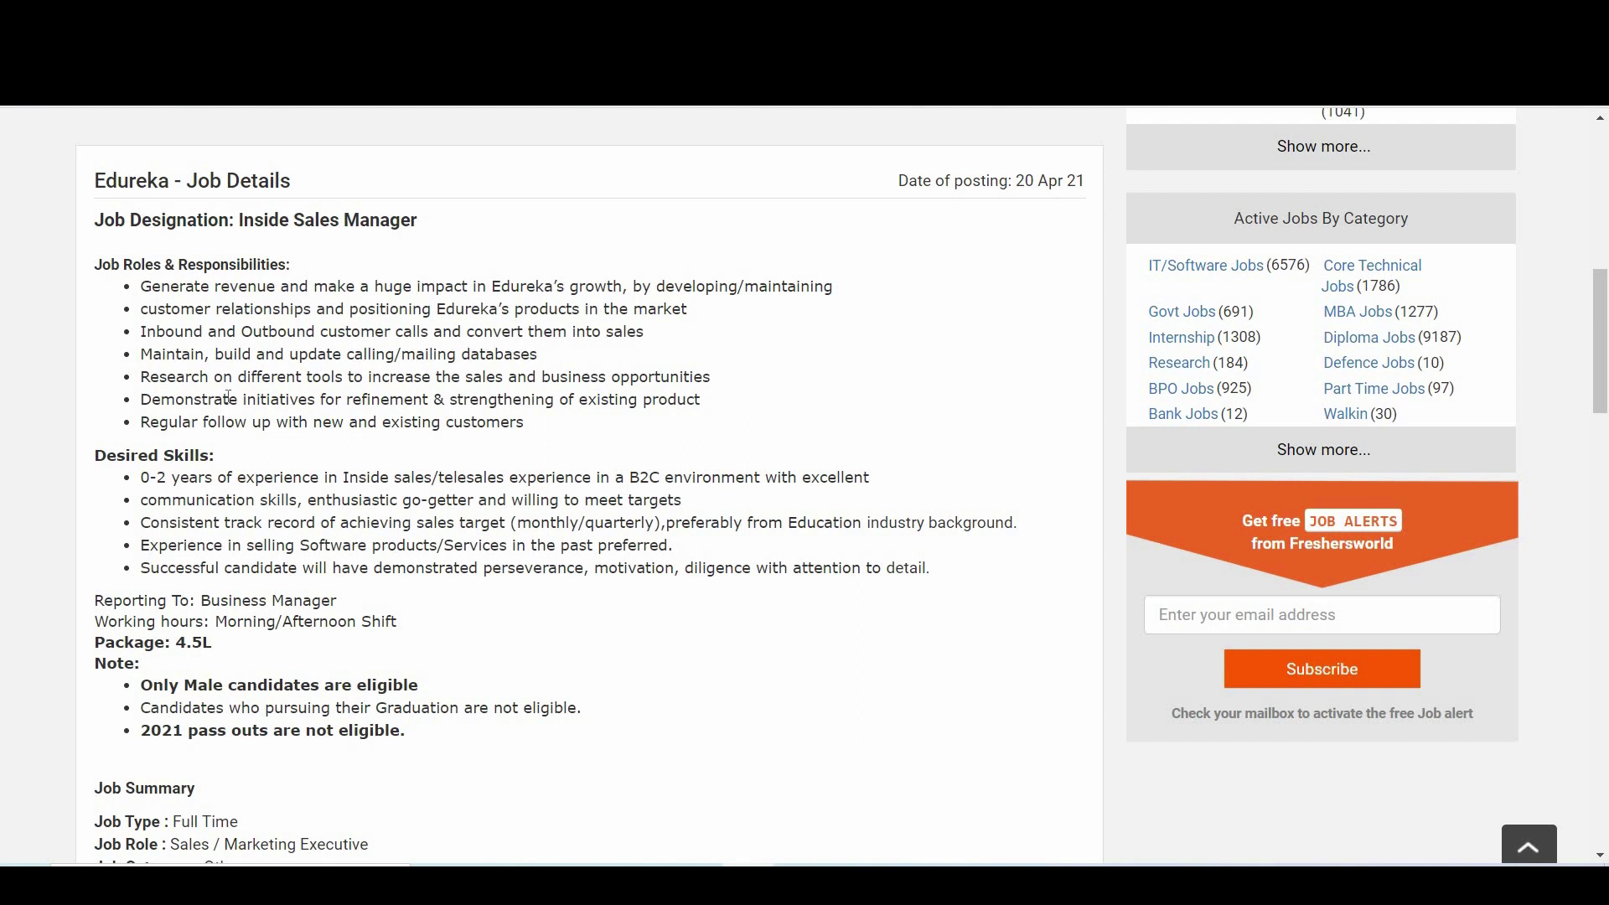
{"action": "left_click_drag", "start_coordinate": [195, 399], "coordinate": [503, 399]}
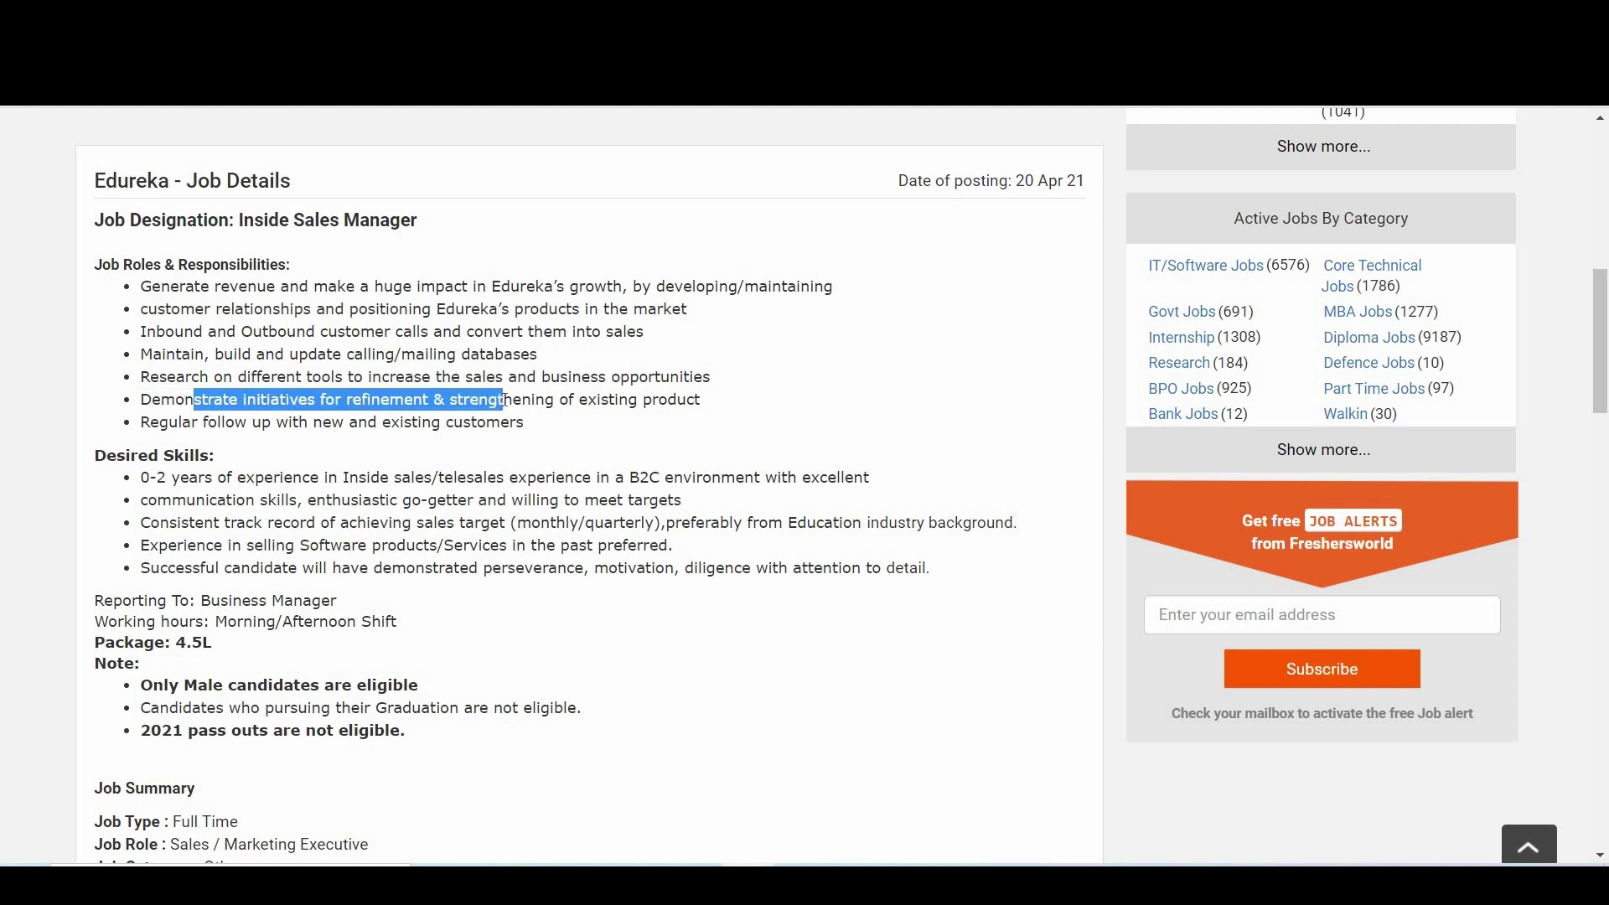
{"action": "left_click", "coordinate": [249, 429]}
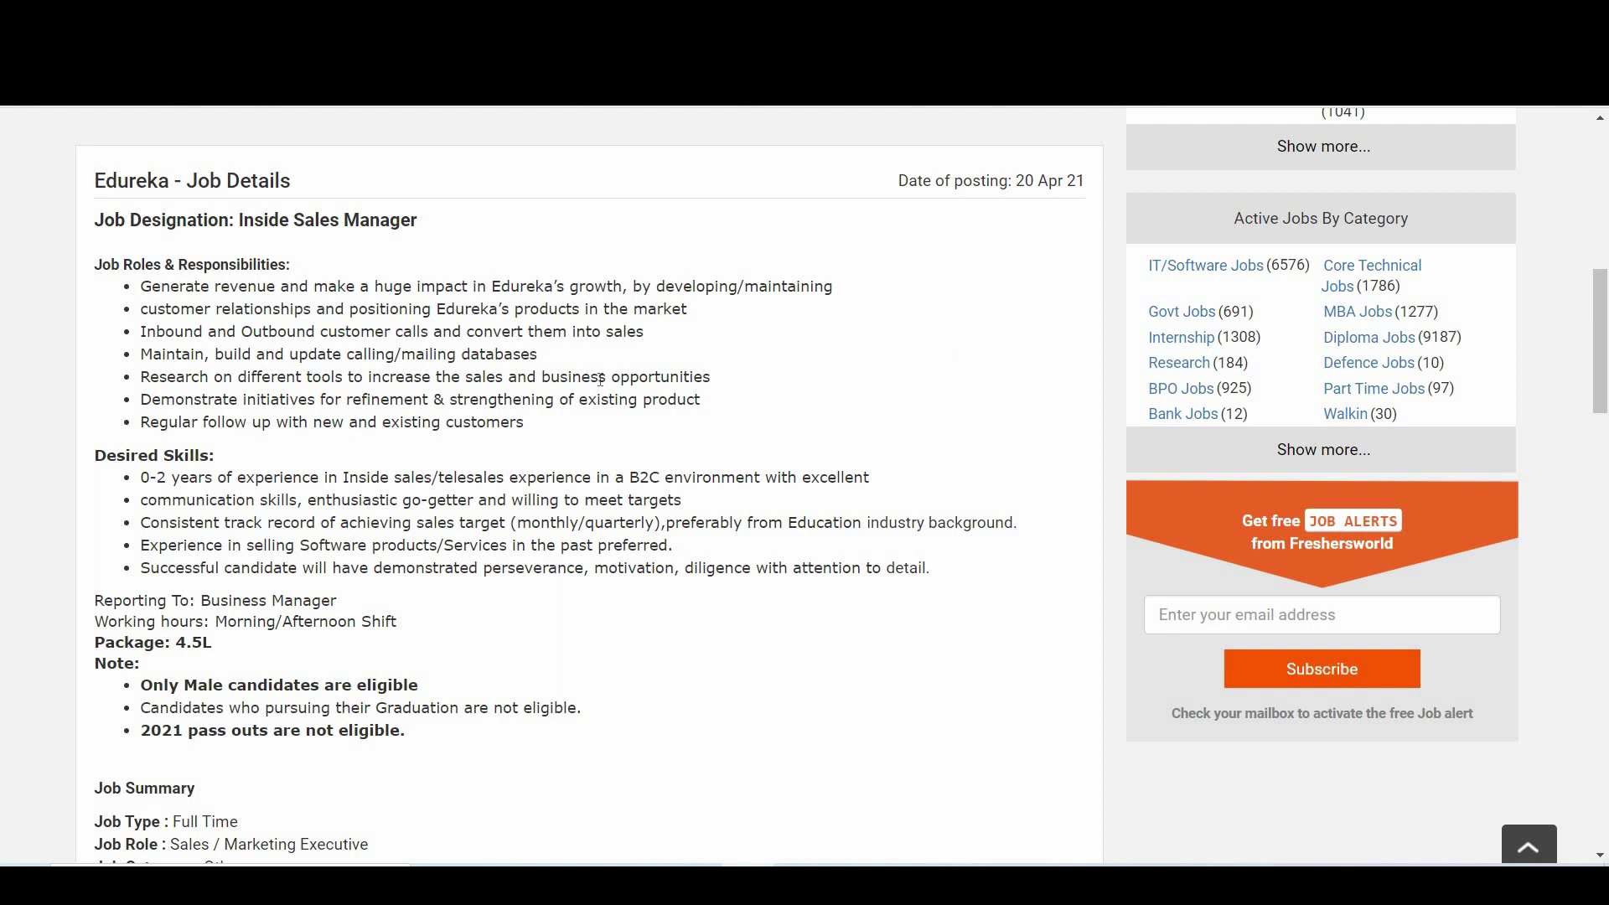
{"action": "left_click_drag", "start_coordinate": [1603, 309], "coordinate": [1603, 214]}
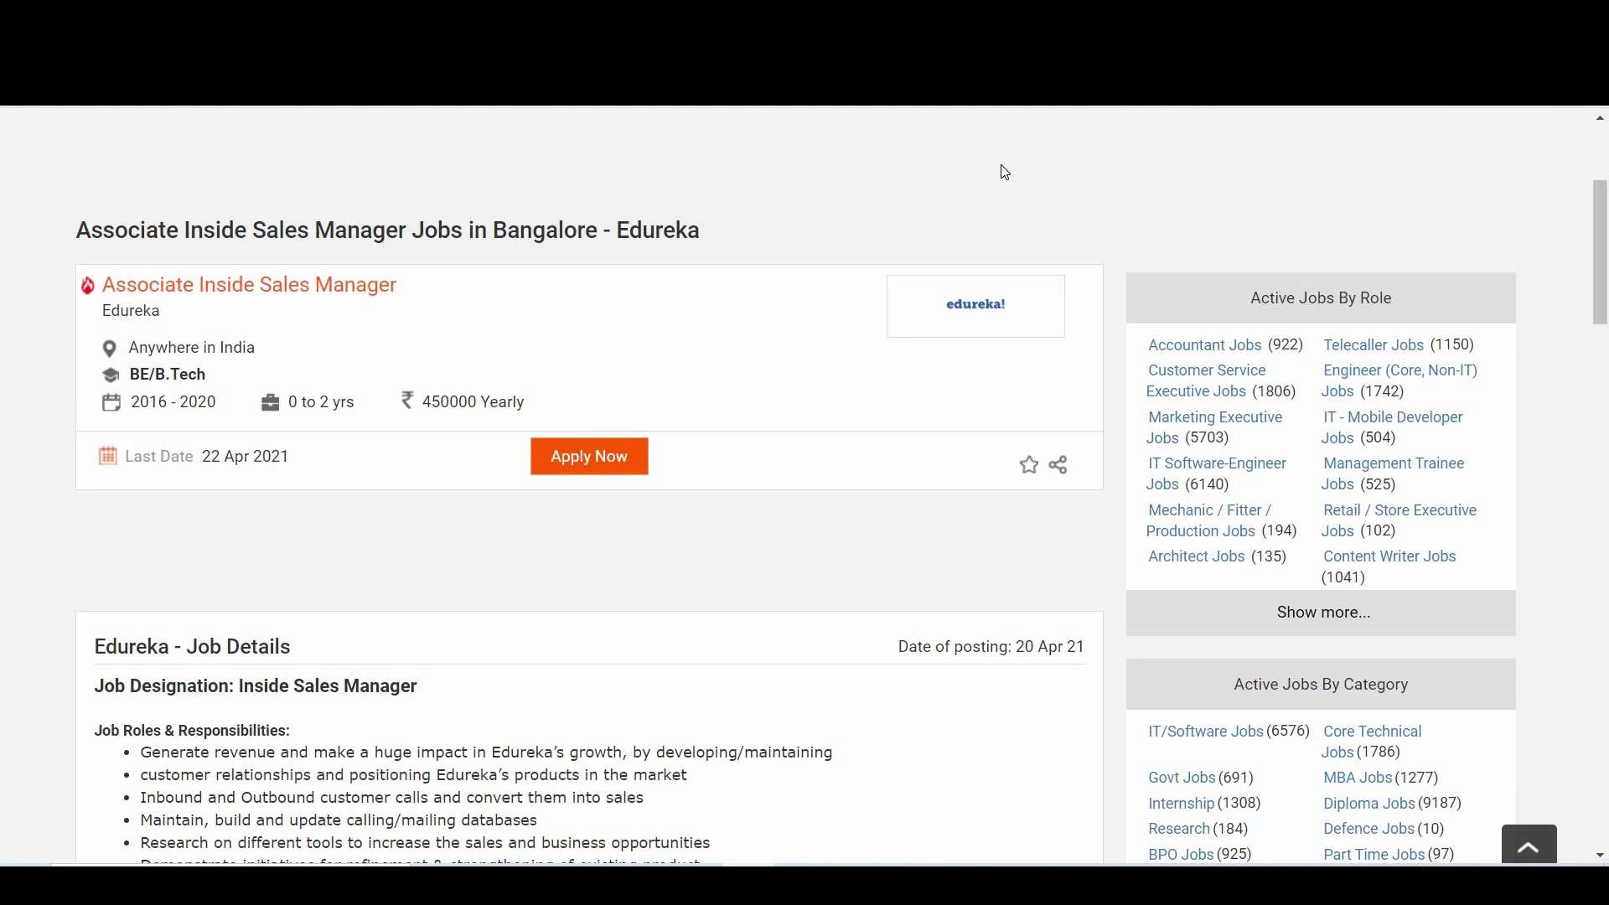